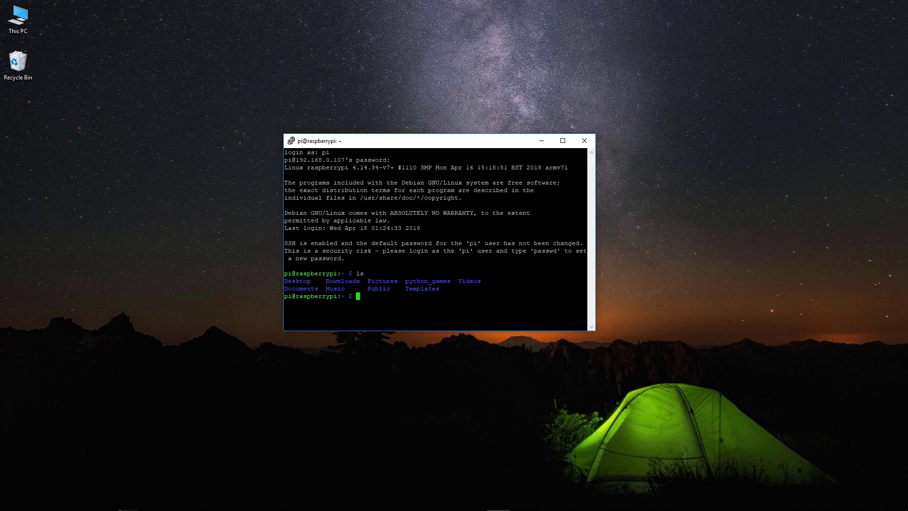
Enter 'sudo raspi-config' at the Pi's shell prompt.
type("sudo raspi-config")
Under Advanced Options, set the resolution to DMT Mode 82, 1920x1080 60Hz 16:9.
key("Return")
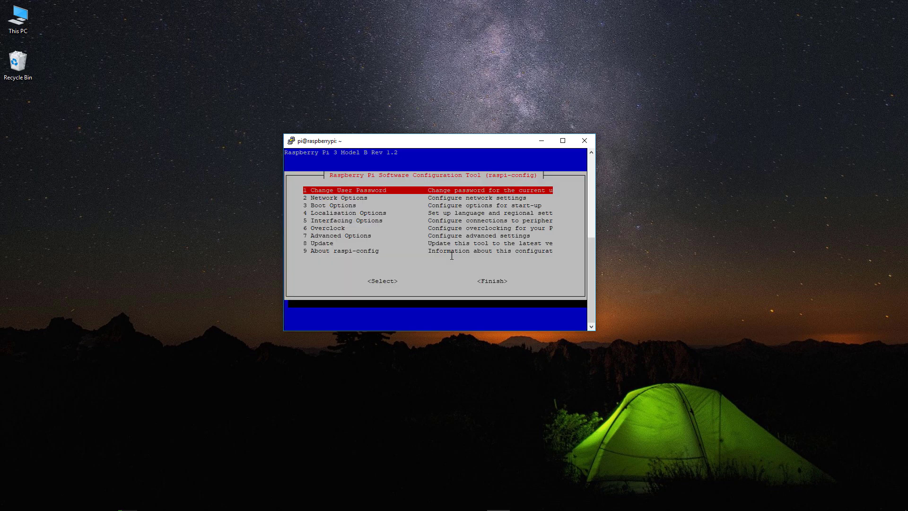
key("Down")
key("Down")
key("Down")
key("Down")
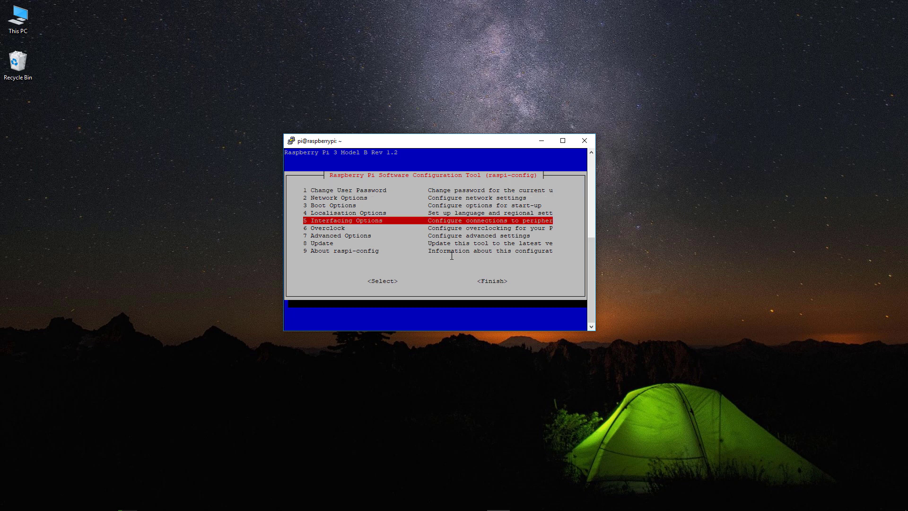
key("Up")
key("Up")
key("Down")
key("Down")
key("Down")
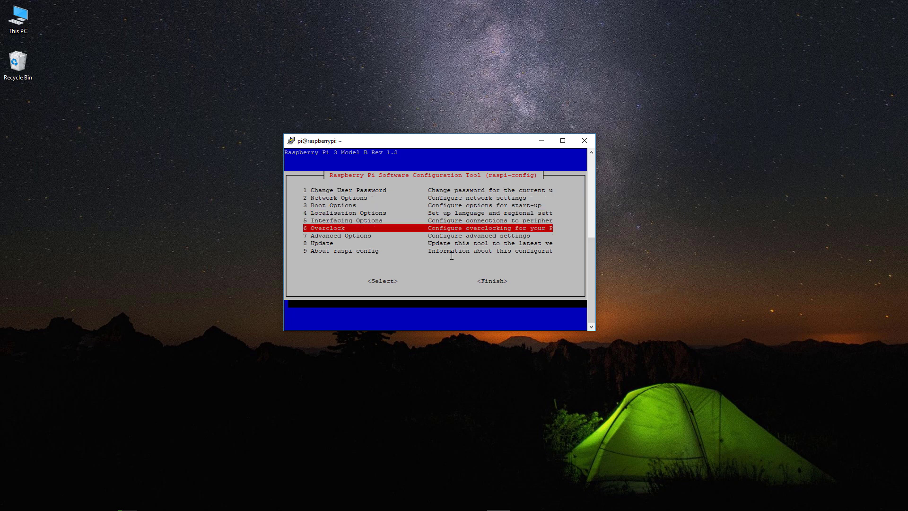
key("Down")
key("Return")
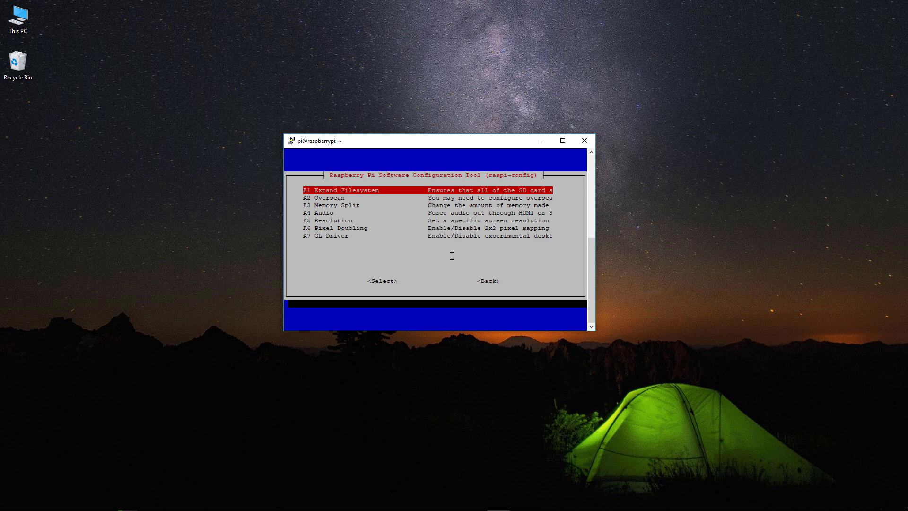
key("Down")
key("Down")
key("Down")
key("Down")
key("Return")
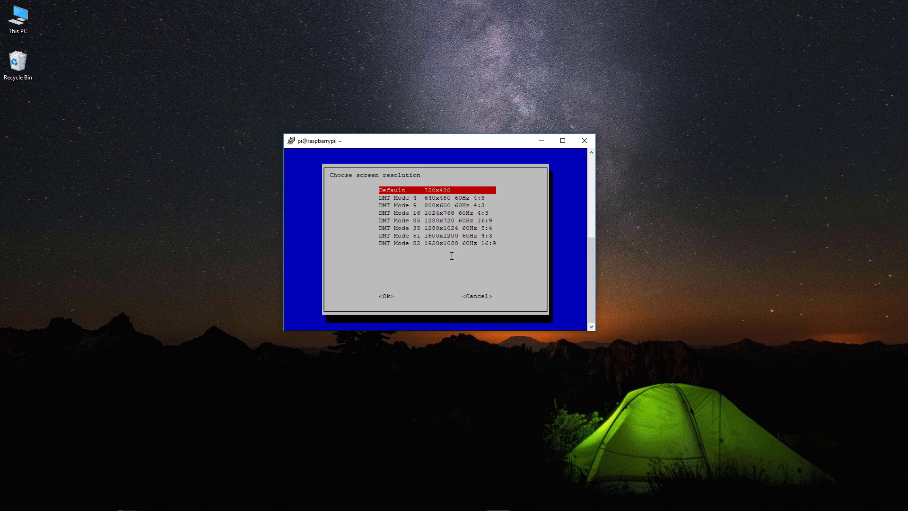
key("Down")
key("Down")
key("Down")
key("Down")
key("Down")
key("Down")
key("Down")
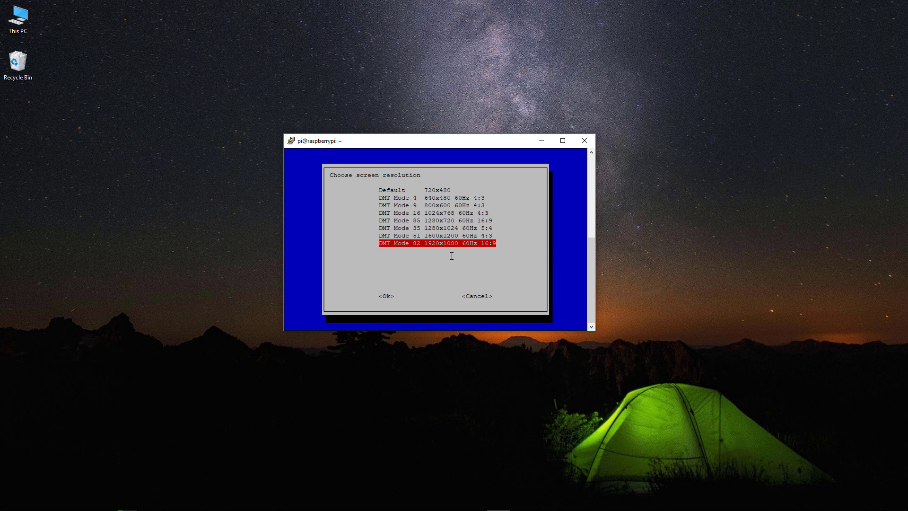
key("Return")
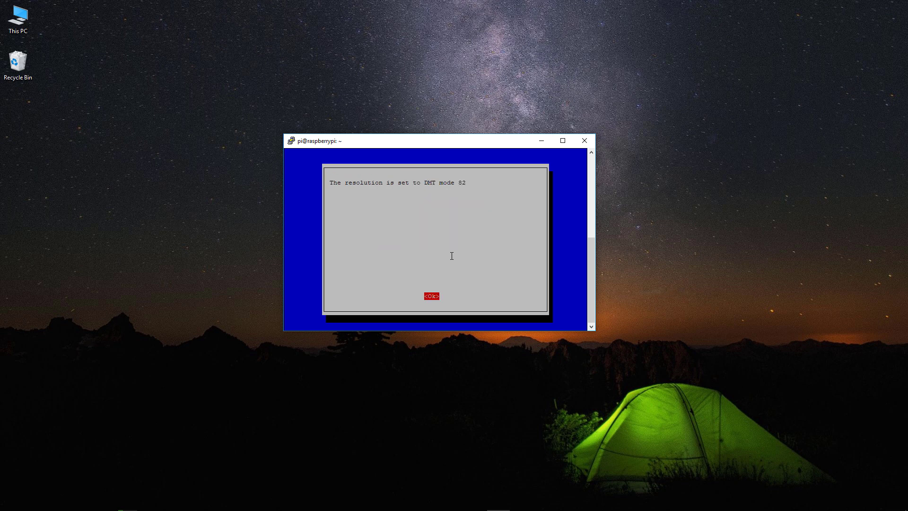
key("Return")
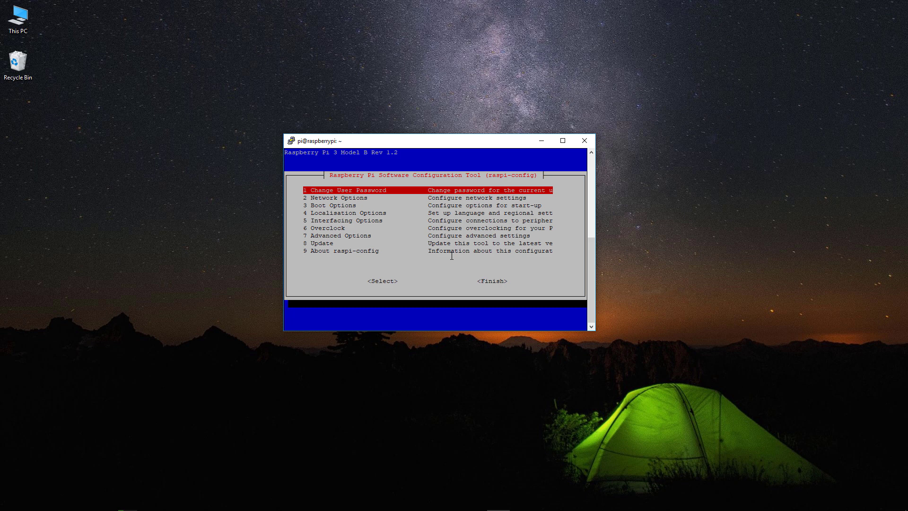
Enable the VNC Server under Interfacing Options > P3 VNC, answering Yes.
key("Down")
key("Down")
key("Down")
key("Down")
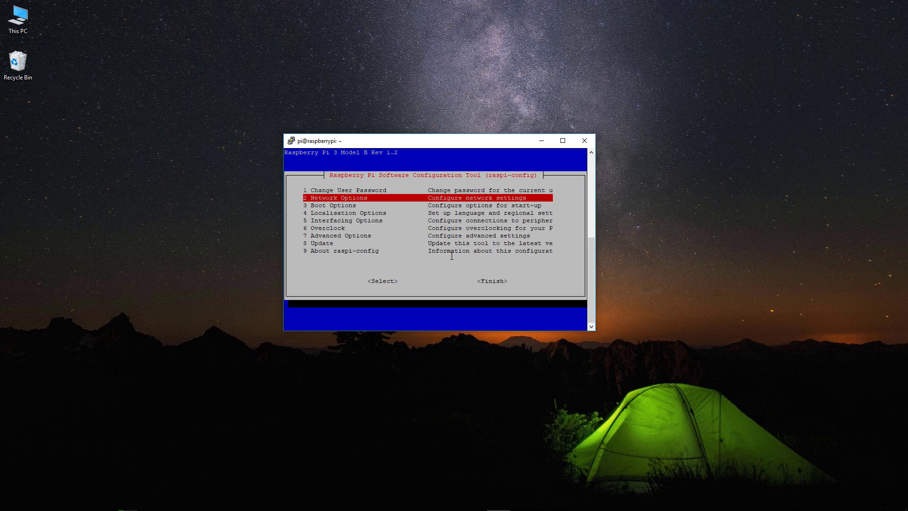
key("Return")
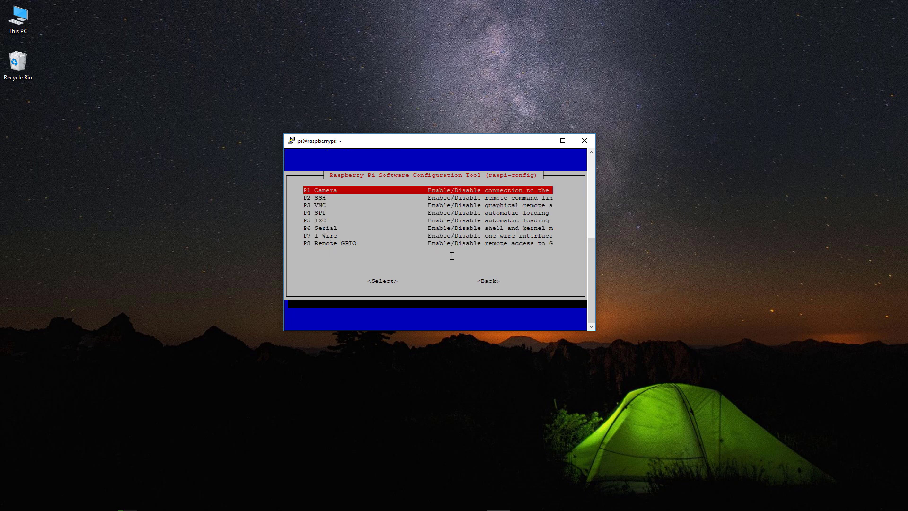
key("Down")
key("Down")
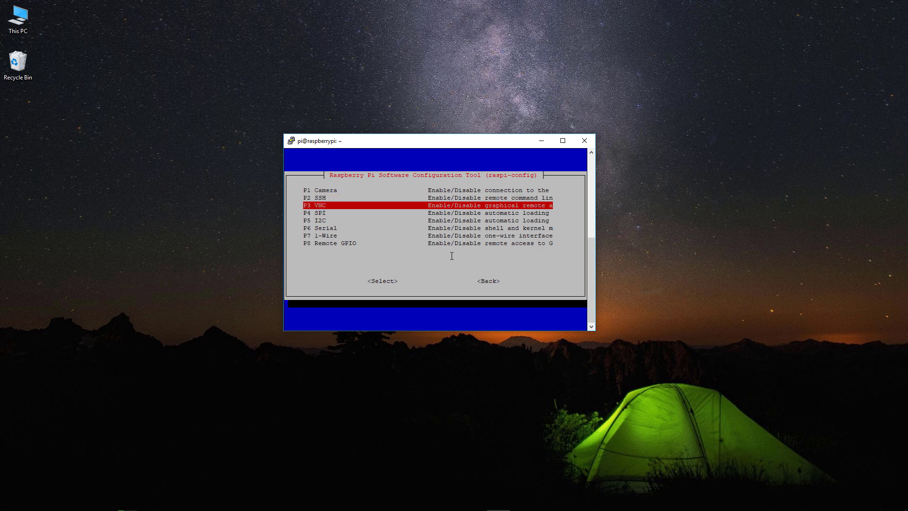
key("Return")
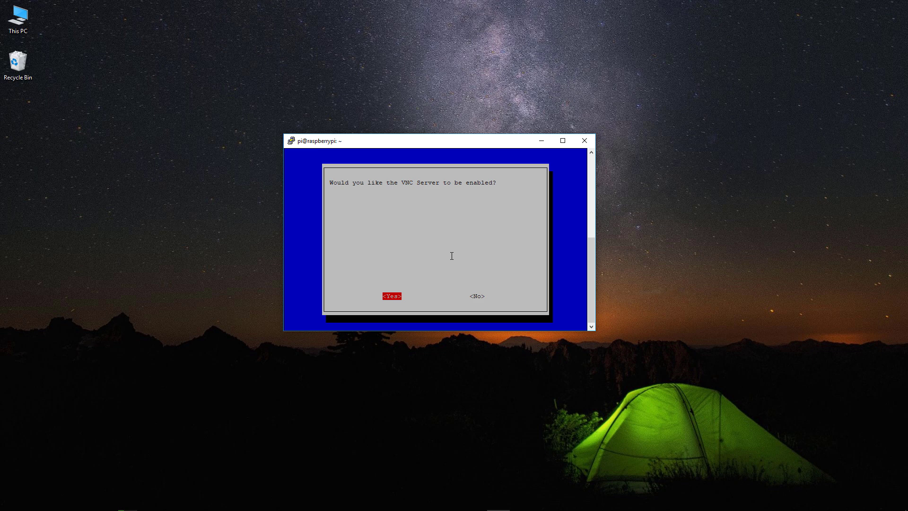
key("Return")
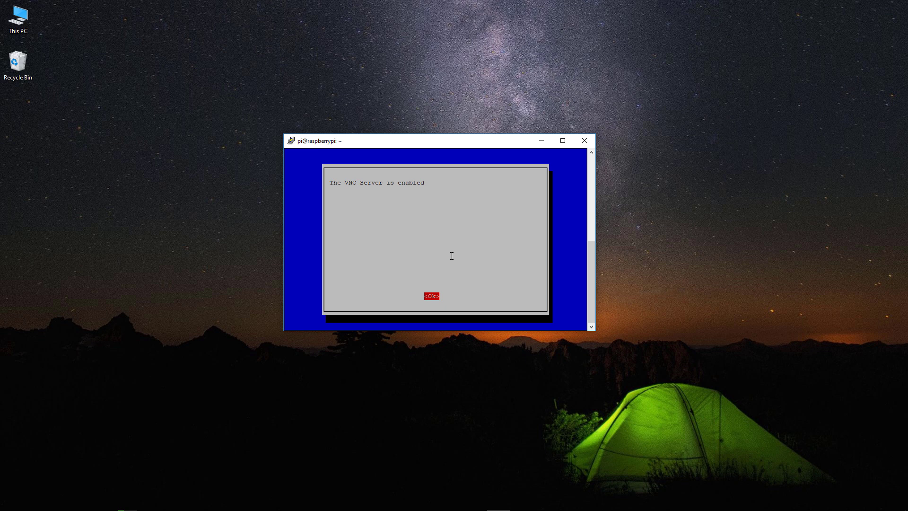
Finish raspi-config and answer Yes to reboot the Pi now.
key("Return")
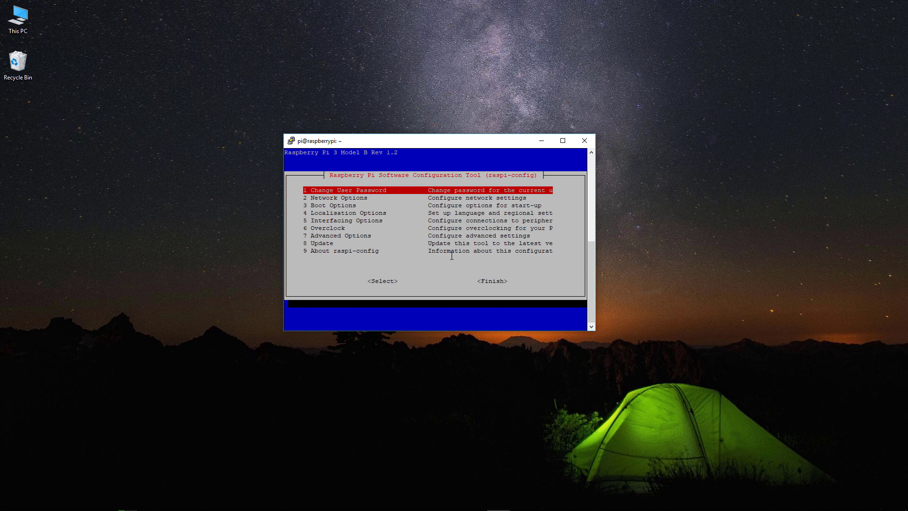
key("Tab")
key("Tab")
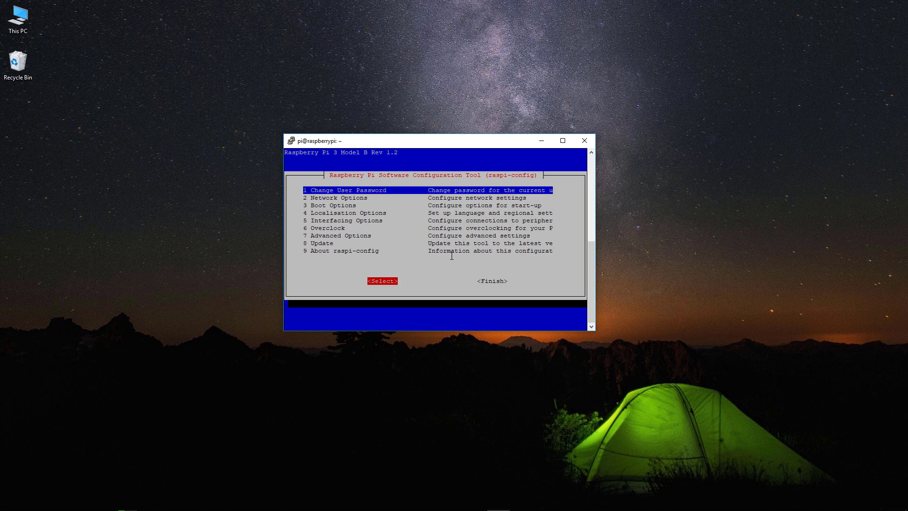
key("Return")
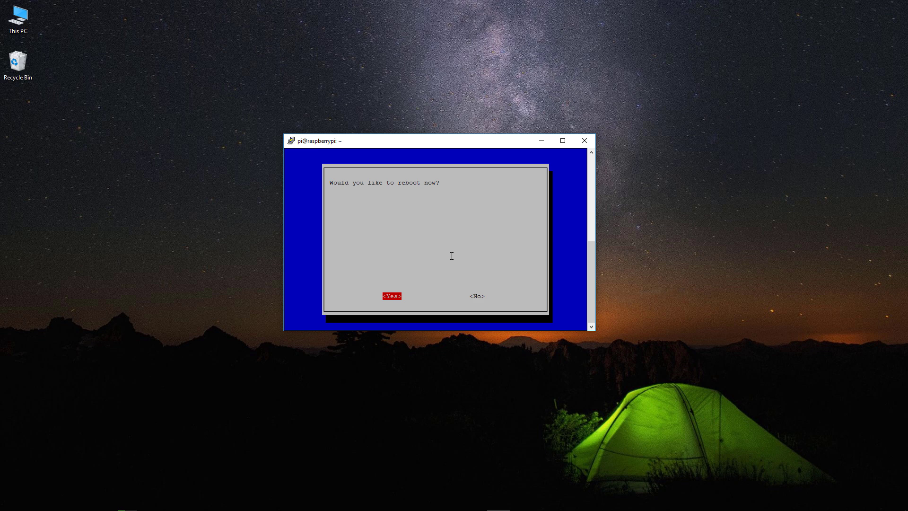
key("Right")
key("Left")
key("Return")
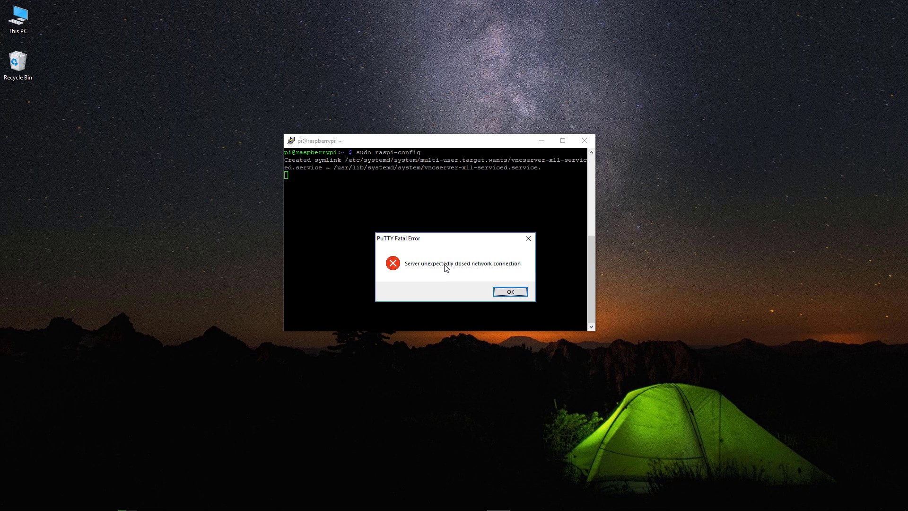
Dismiss PuTTY's error, launch VNC Viewer from a Start search, and open its File menu.
left_click(514, 294)
left_click(542, 143)
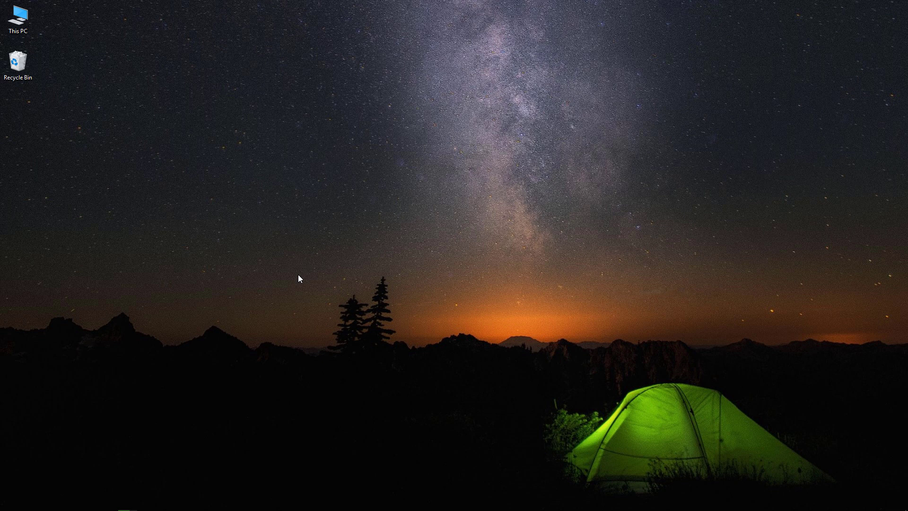
left_click(2, 508)
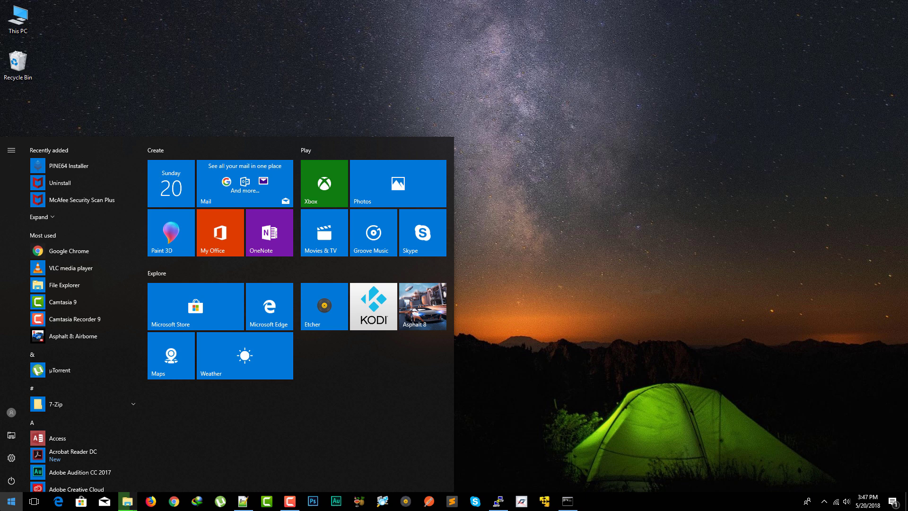
type("vnc viwe")
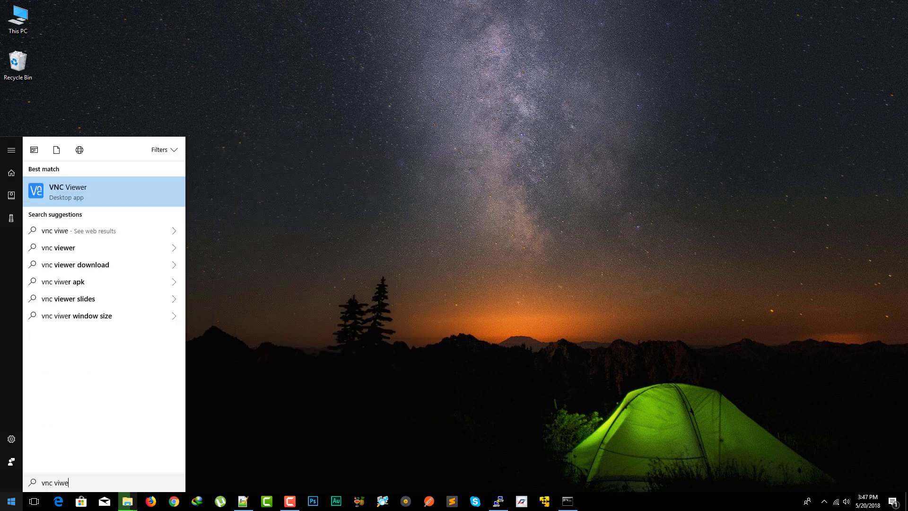
key("Return")
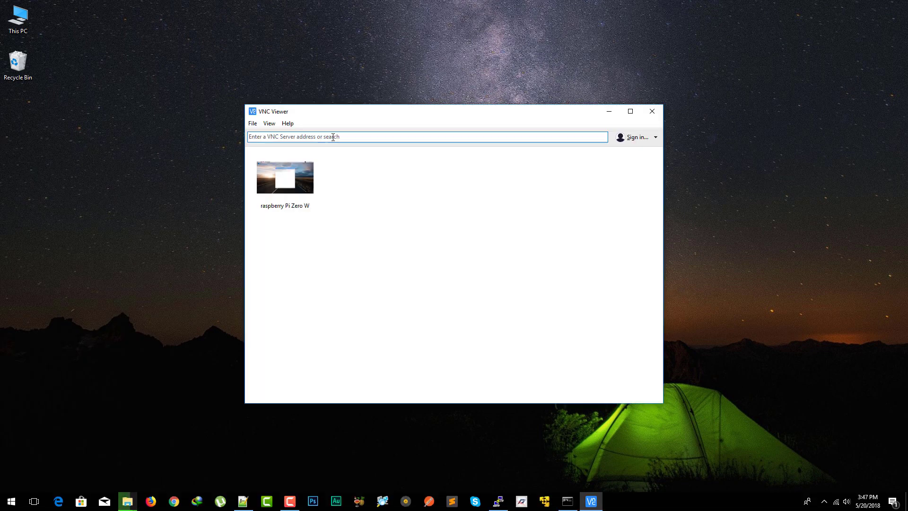
left_click(333, 137)
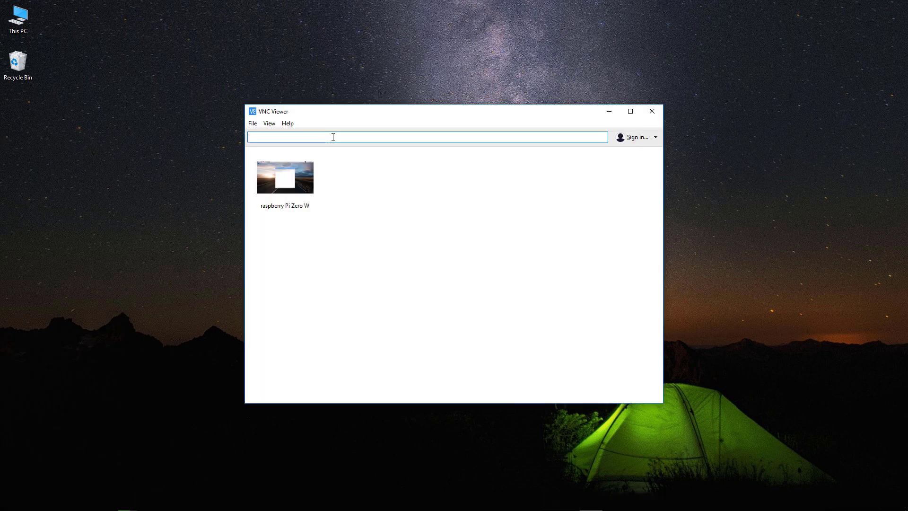
left_click(253, 124)
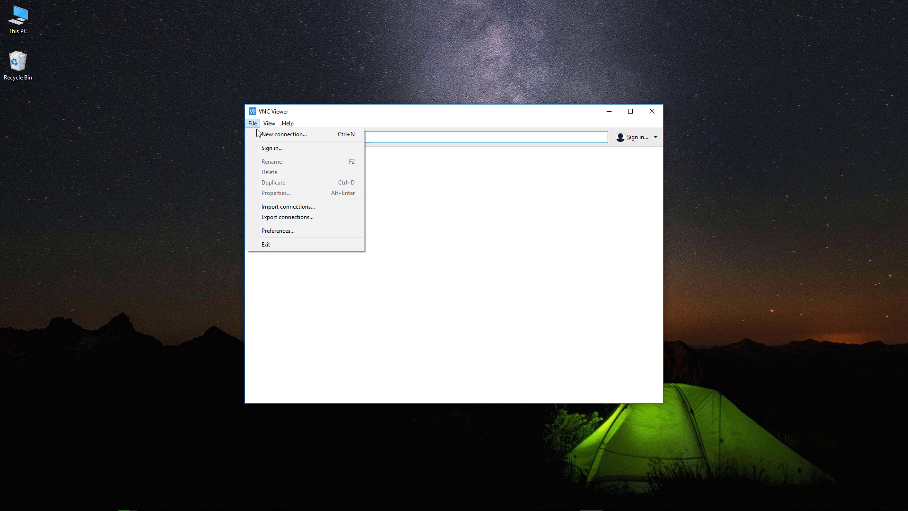
Create a new connection with VNC Server 192.168.0.107 and name 'Raspberry Pi 3'.
left_click(266, 134)
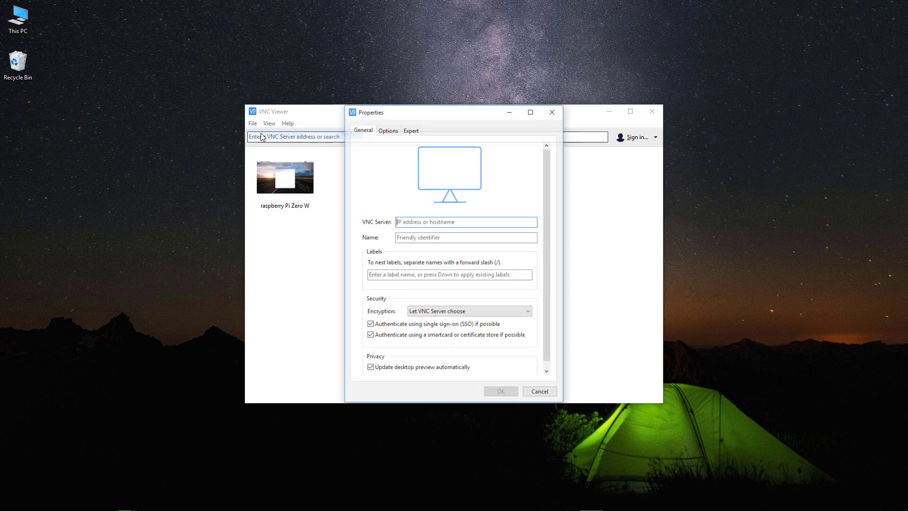
left_click(471, 222)
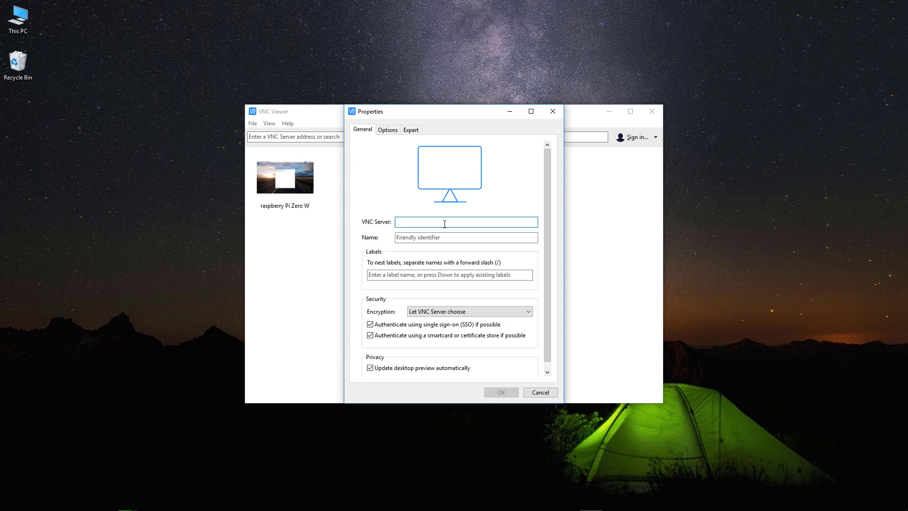
type("192")
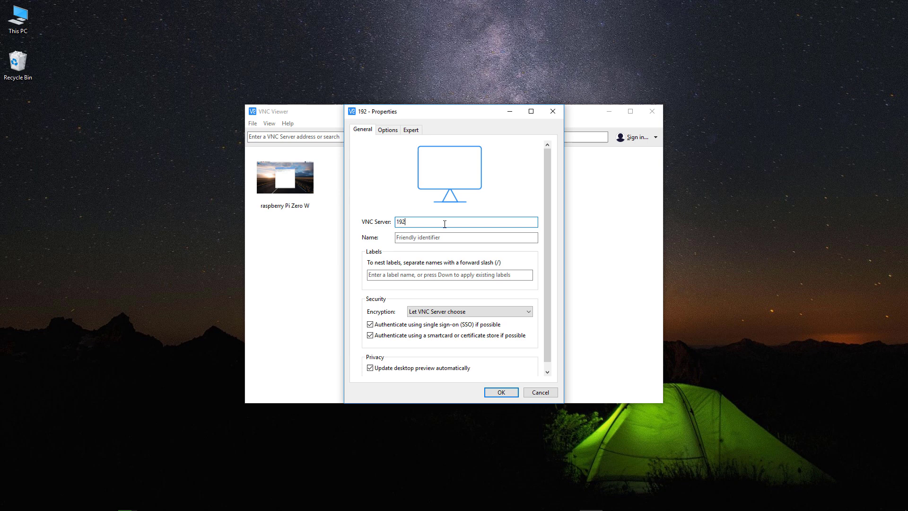
type(".168.0.")
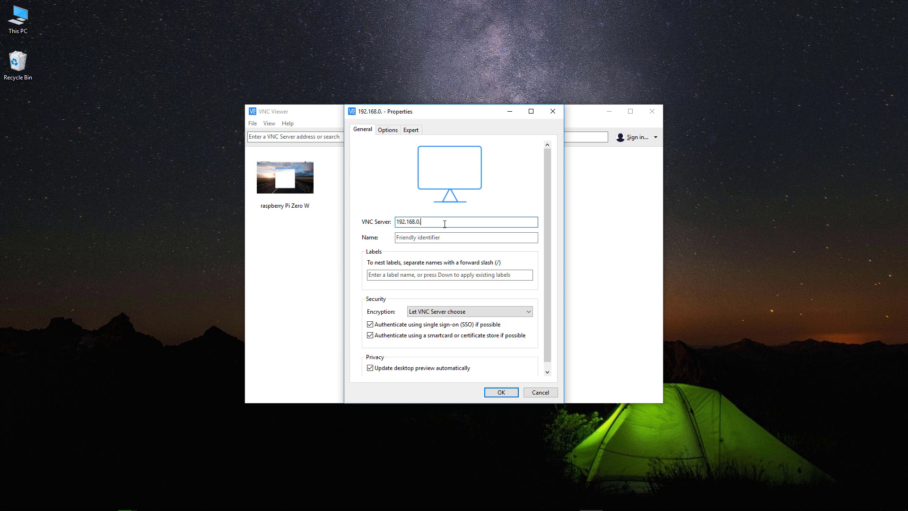
type("107")
left_click(446, 239)
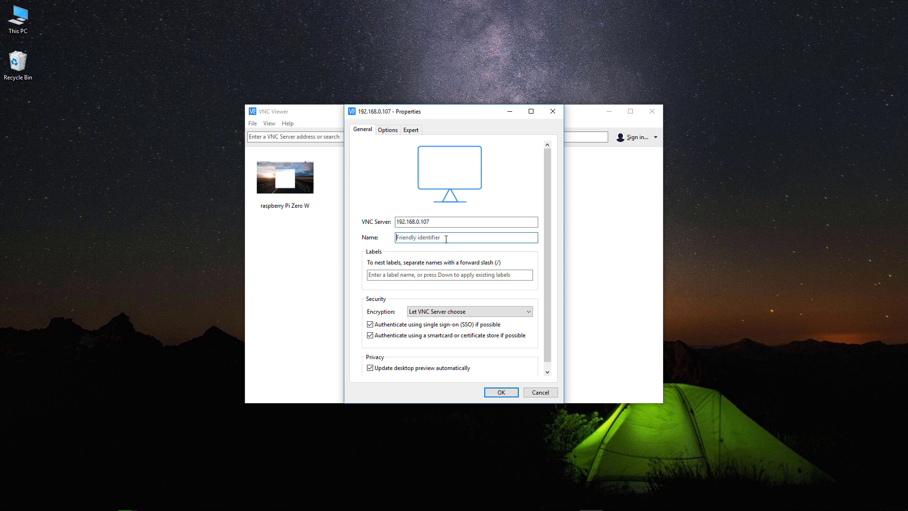
type("Raspberry Pi 3")
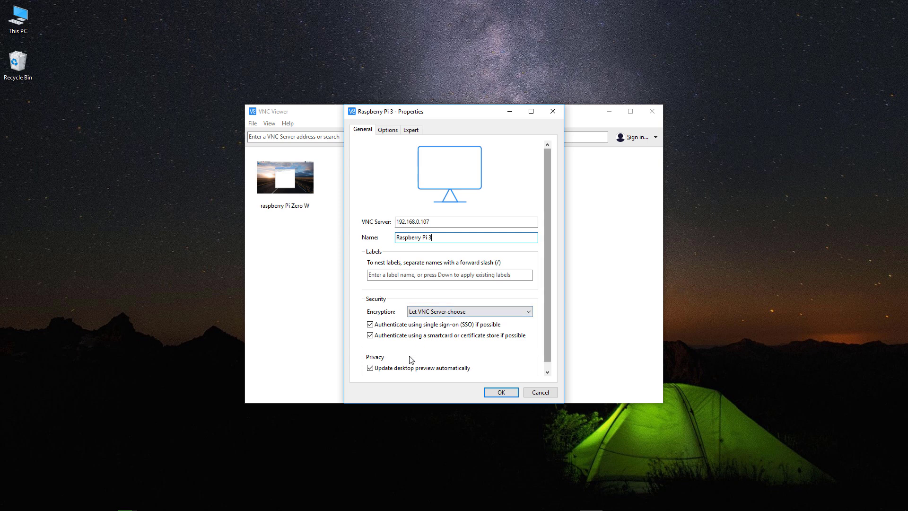
left_click(501, 393)
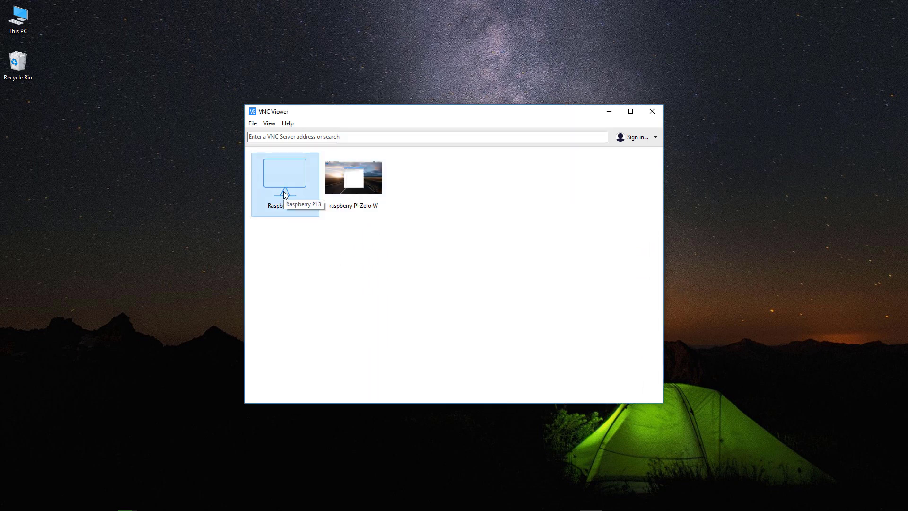
Connect to Raspberry Pi 3 and accept its unrecognized identity in the Identity Check.
double_click(283, 177)
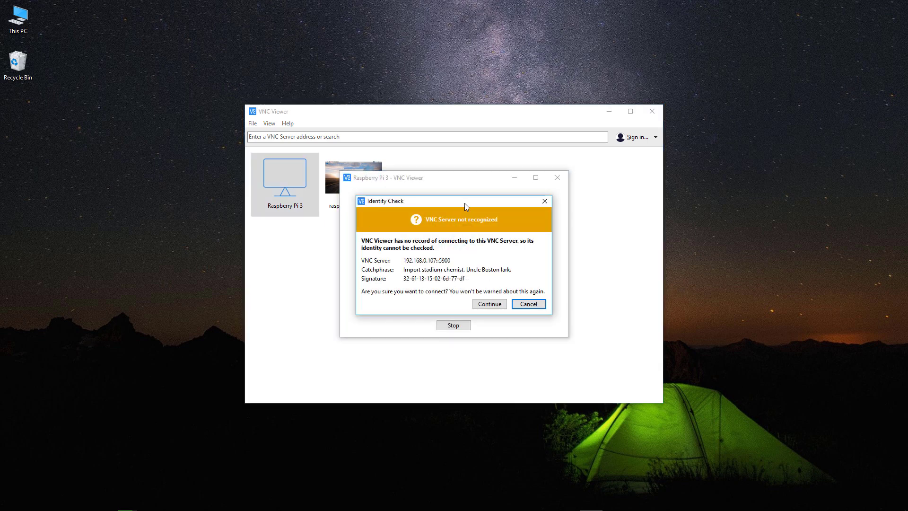
left_click_drag(465, 203, 460, 199)
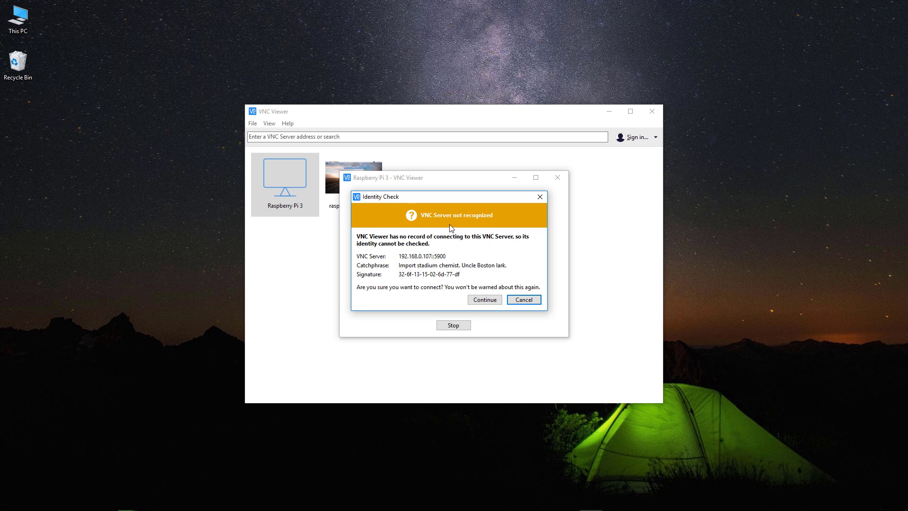
left_click(490, 301)
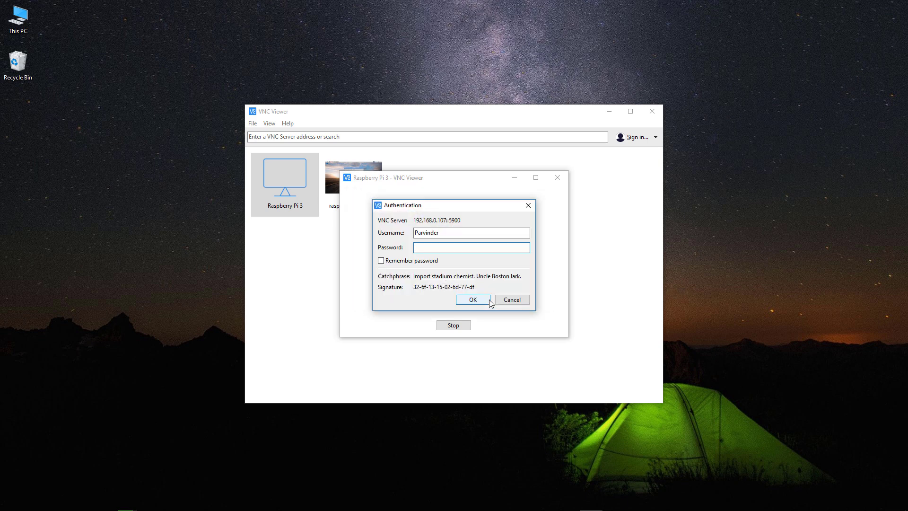
Enter the Pi's username and password and turn on Remember password.
double_click(464, 233)
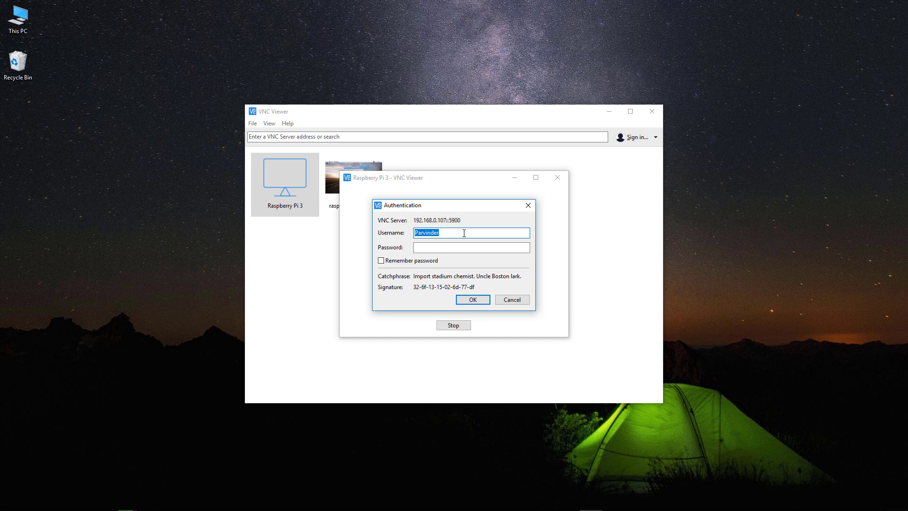
type("pirasp")
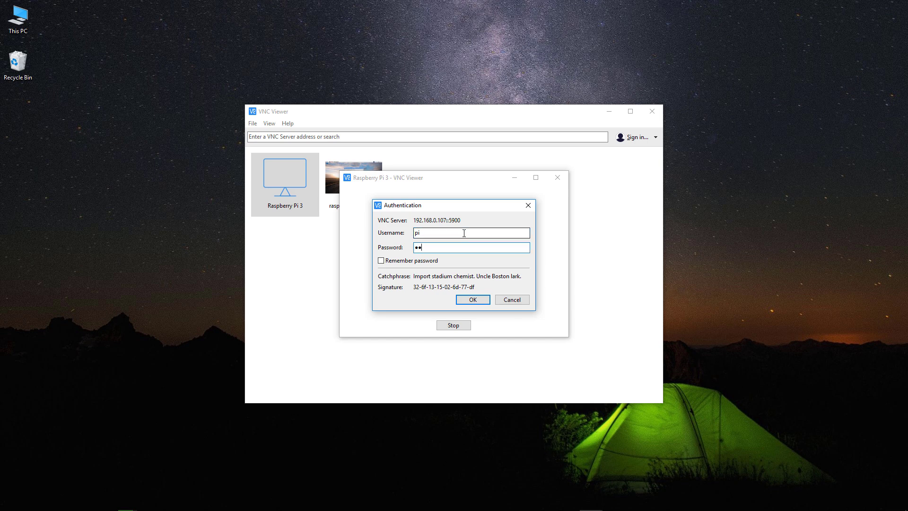
type("erry")
left_click(431, 263)
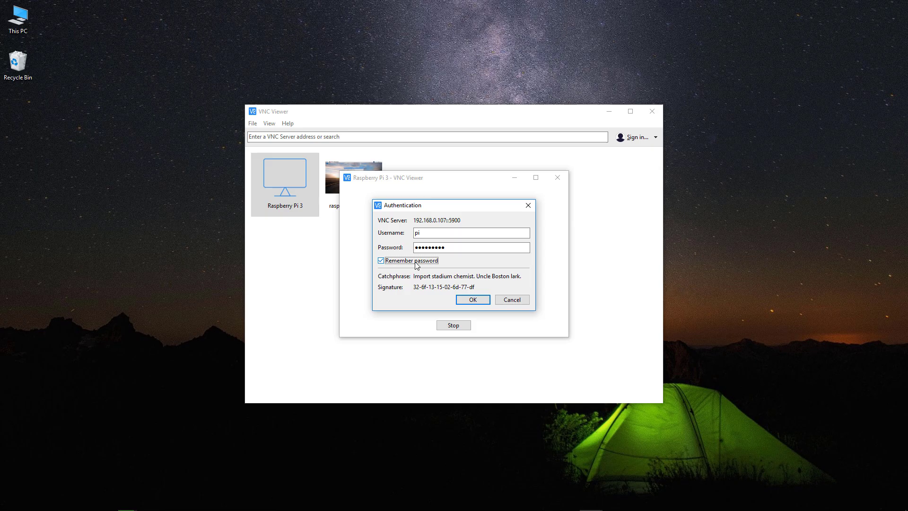
Log in, dismiss the SSH default password warning, and show the remote desktop full screen.
left_click(473, 300)
left_click(872, 8)
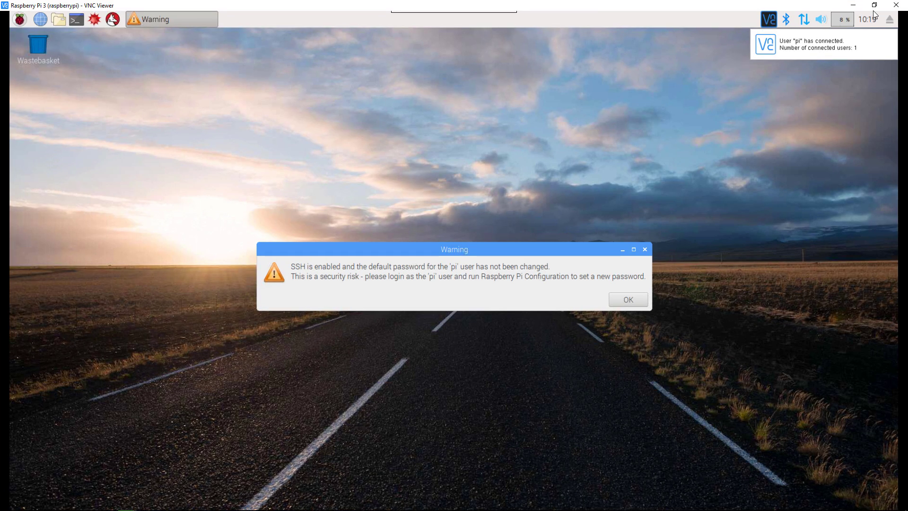
left_click(626, 300)
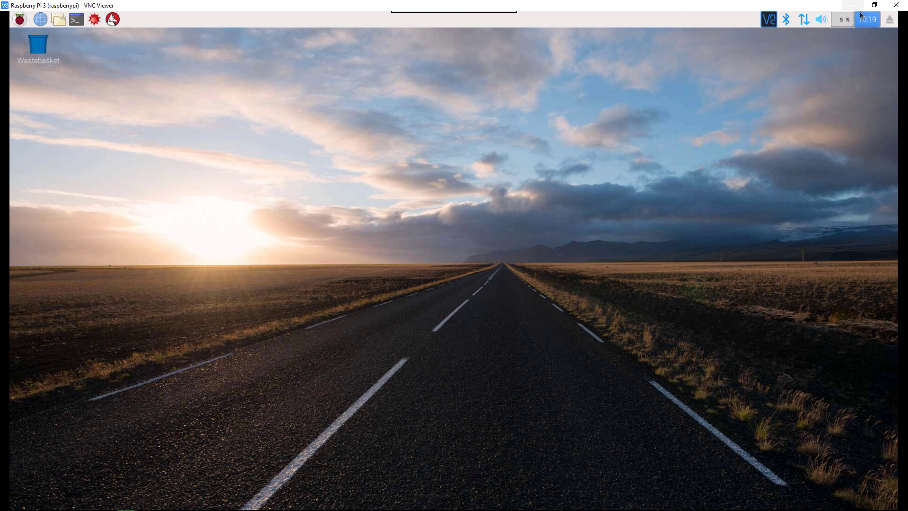
mouse_move(450, 14)
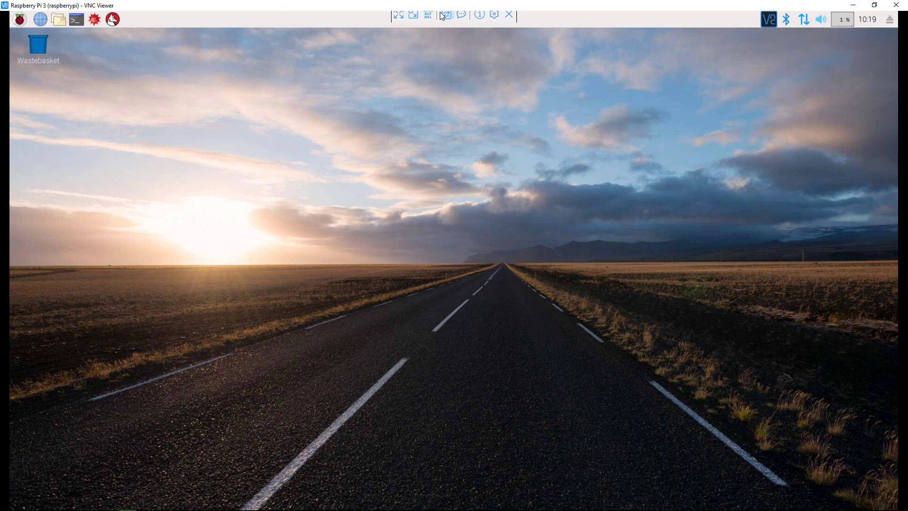
left_click(398, 19)
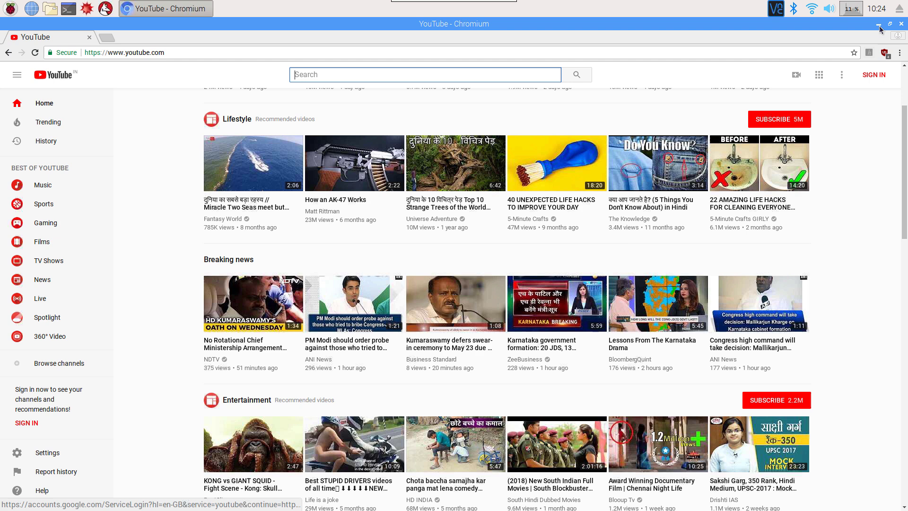
Minimize the Chromium YouTube window on the Pi desktop.
key("ctrl+alt+d")
right_click(374, 132)
left_click(253, 136)
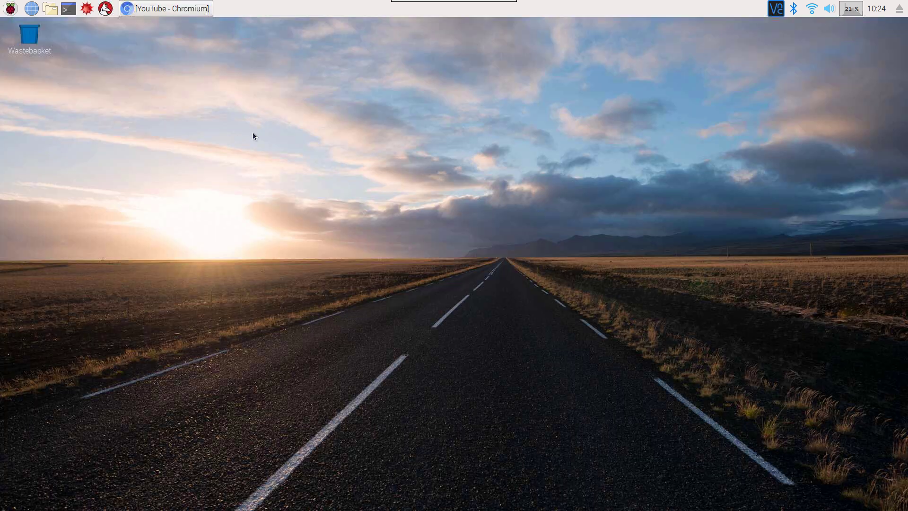